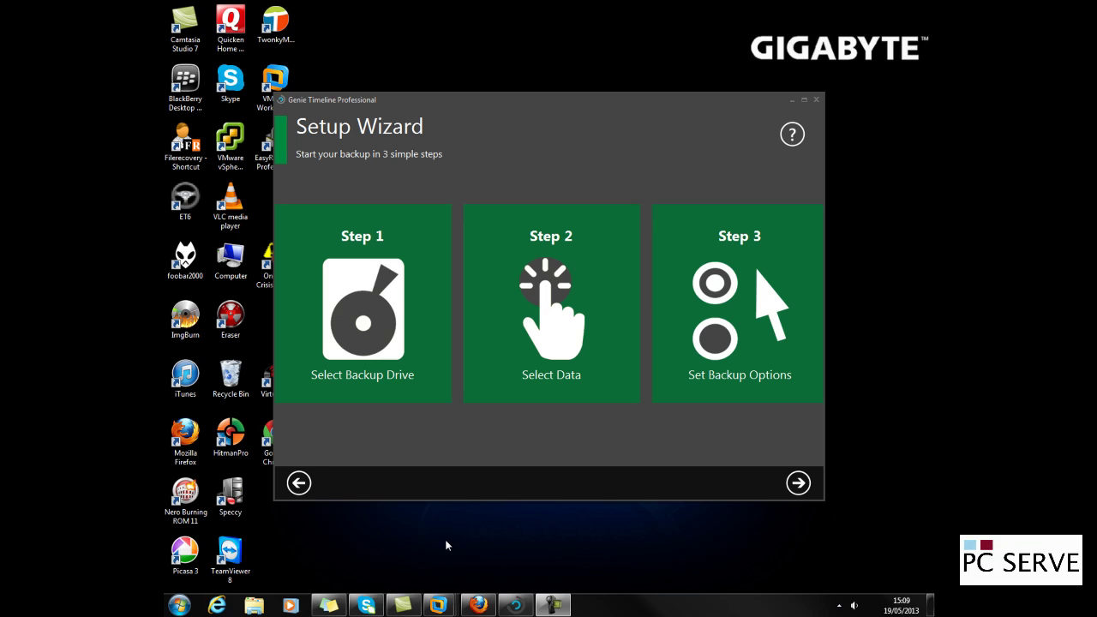
Drop the custom-folder destination, keep the backup (I:) drive, and continue to data selection
click(365, 318)
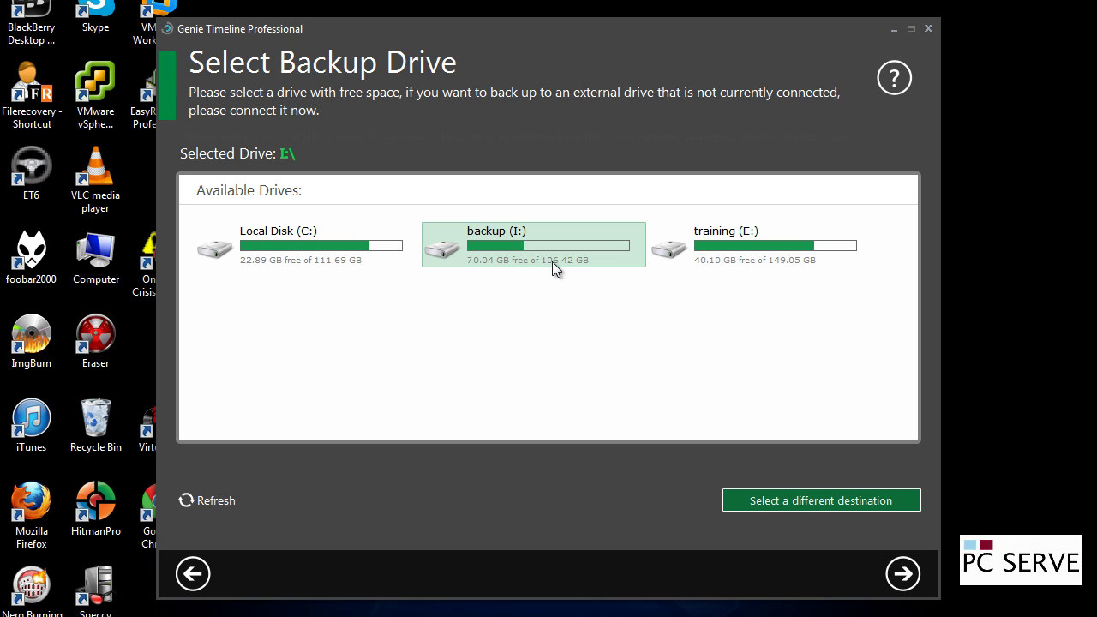
click(774, 505)
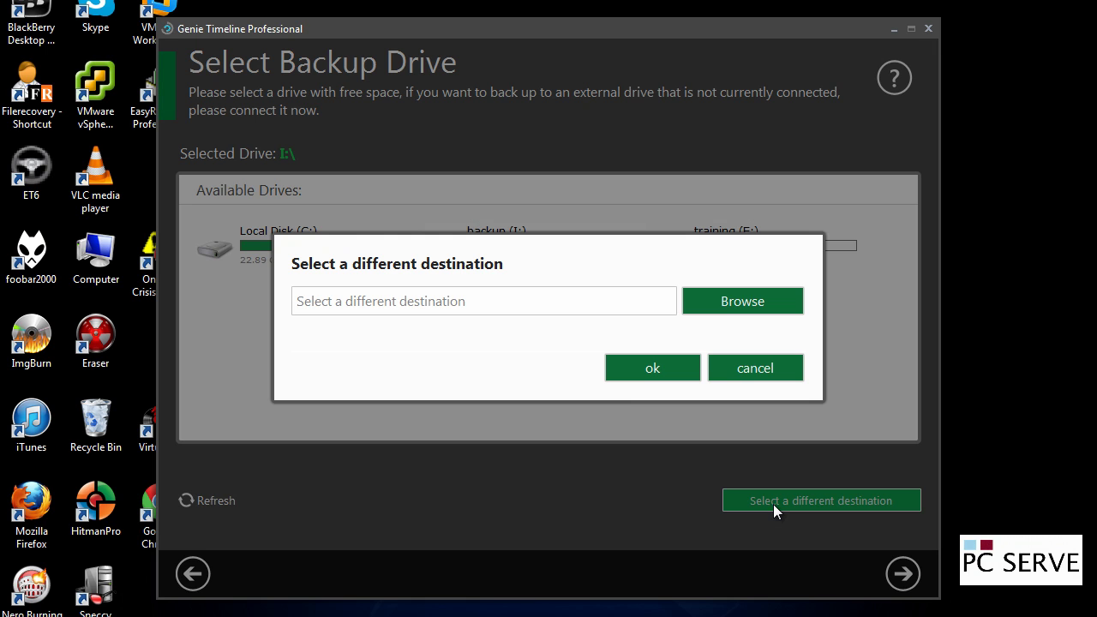
click(755, 310)
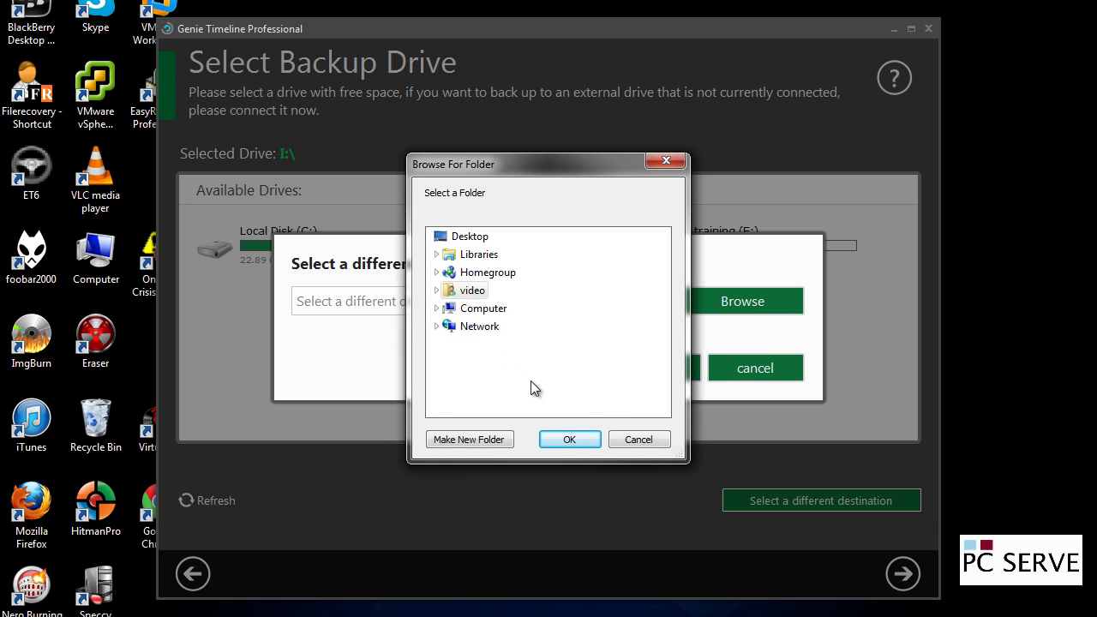
click(640, 440)
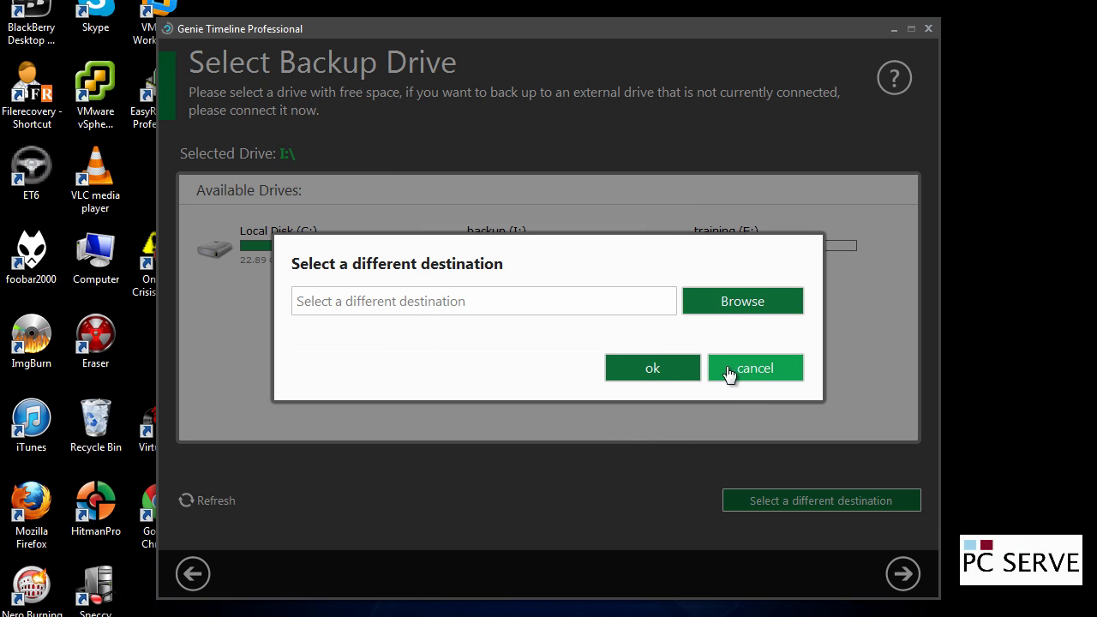
click(732, 371)
click(540, 241)
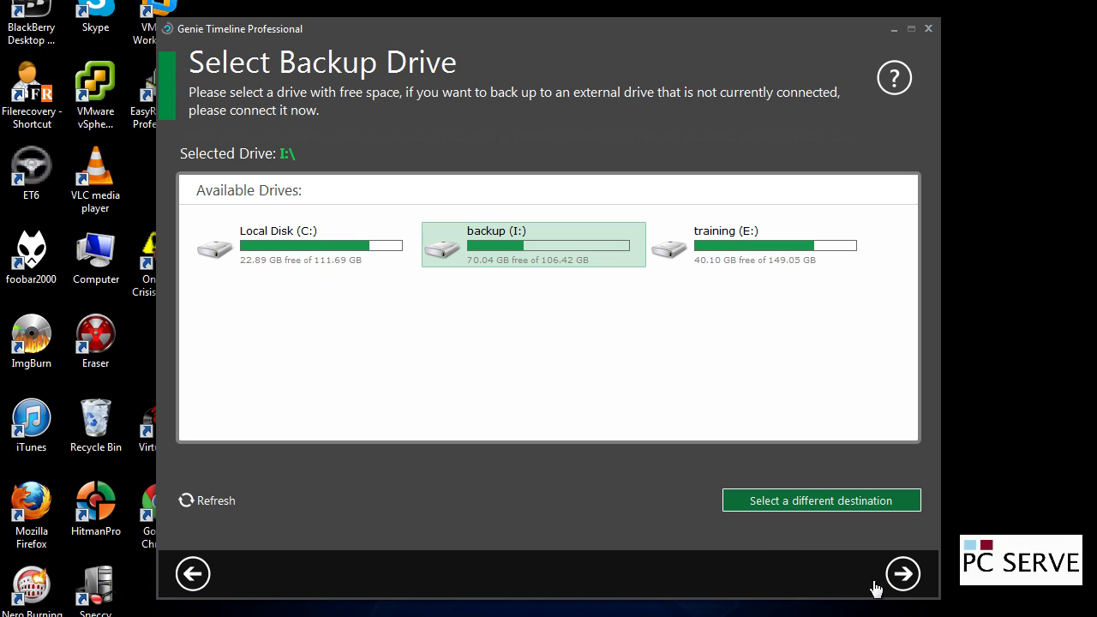
click(900, 575)
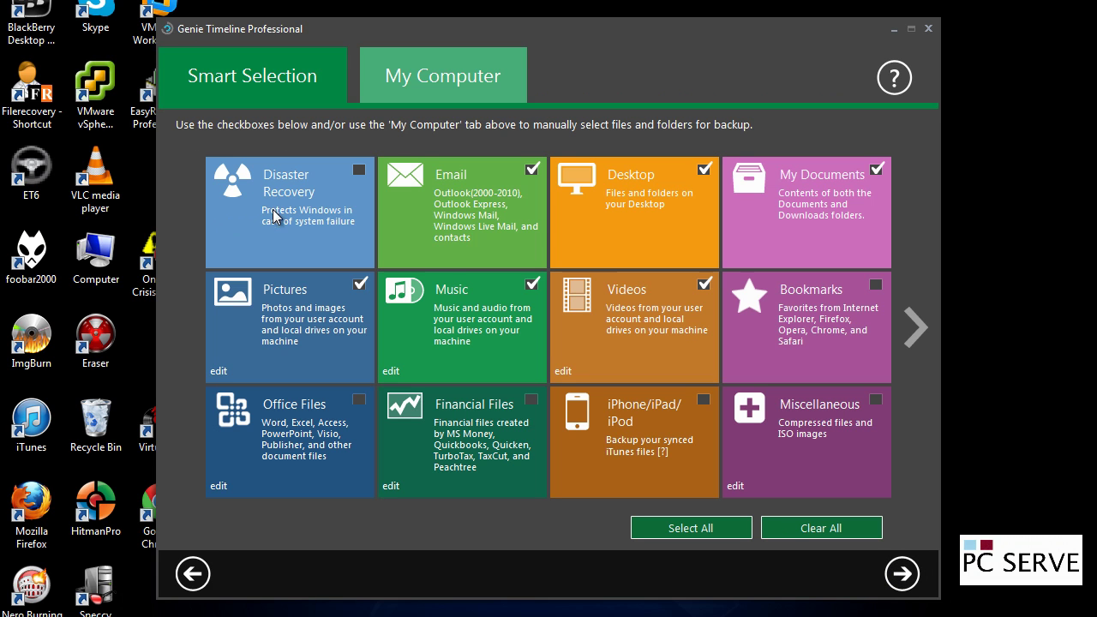
Tick Office Files, Financial Files, iPhone/iPad/iPod, Miscellaneous and Bookmarks for backup
click(361, 402)
click(531, 401)
click(702, 402)
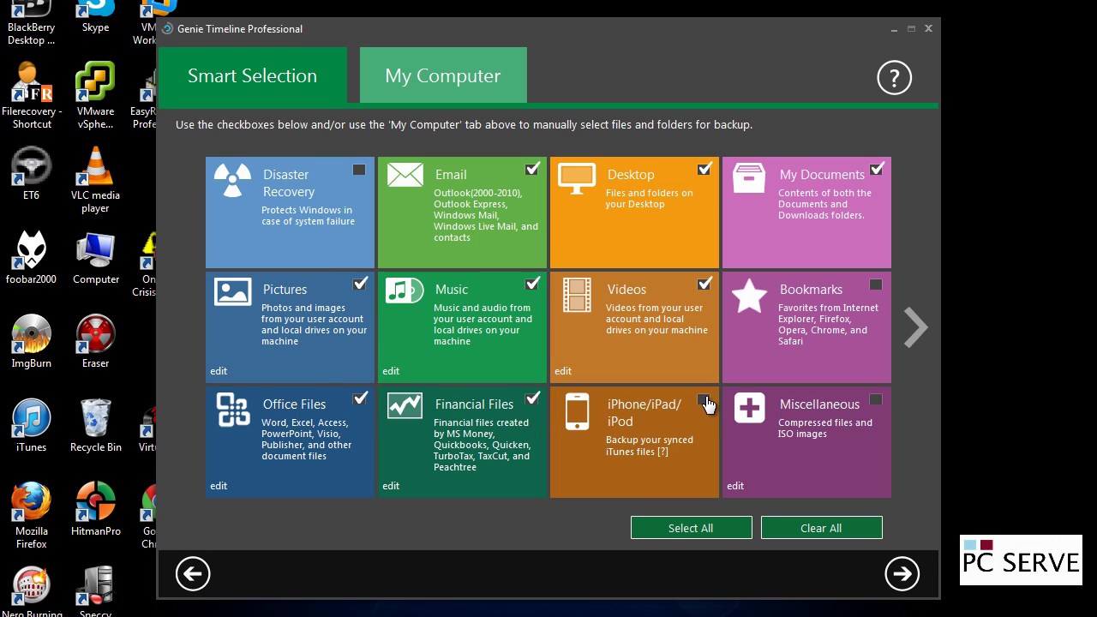
click(875, 400)
click(876, 284)
click(437, 85)
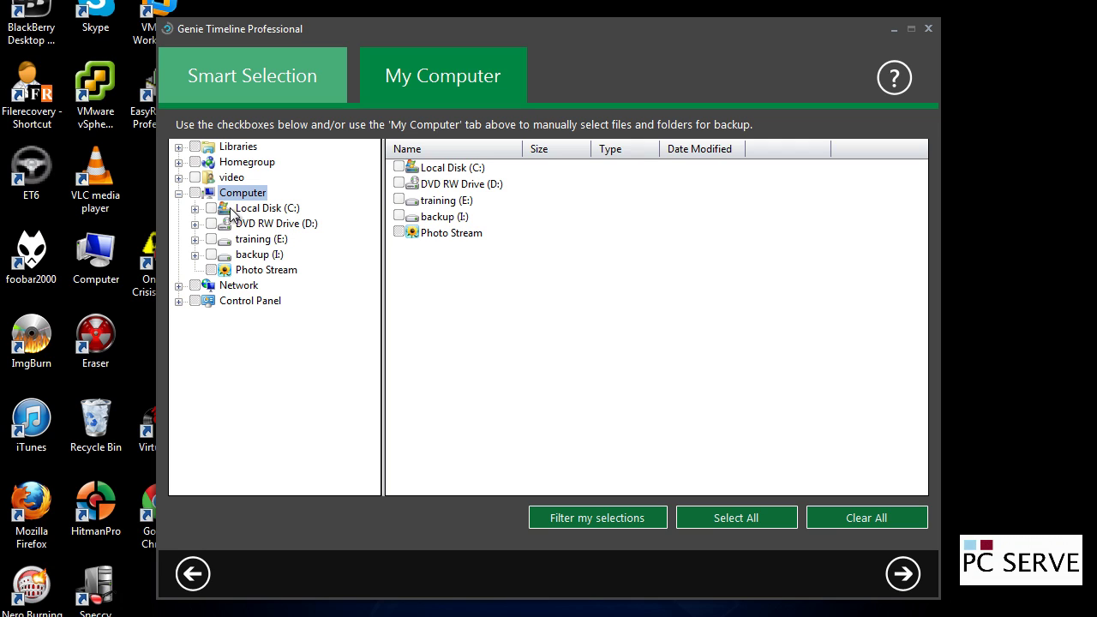
click(195, 208)
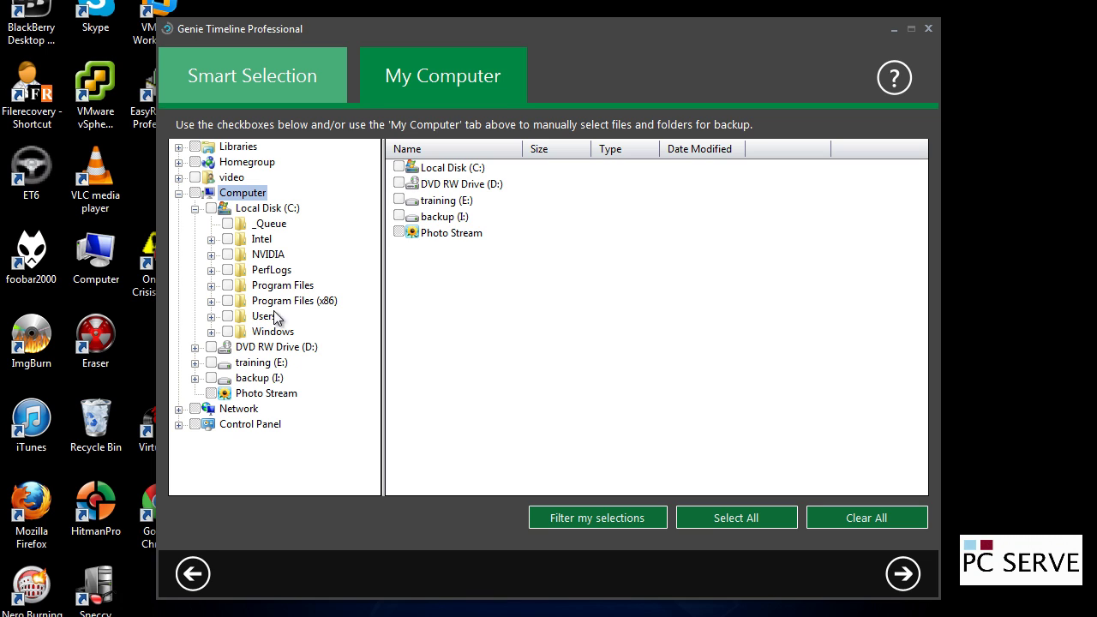
click(257, 76)
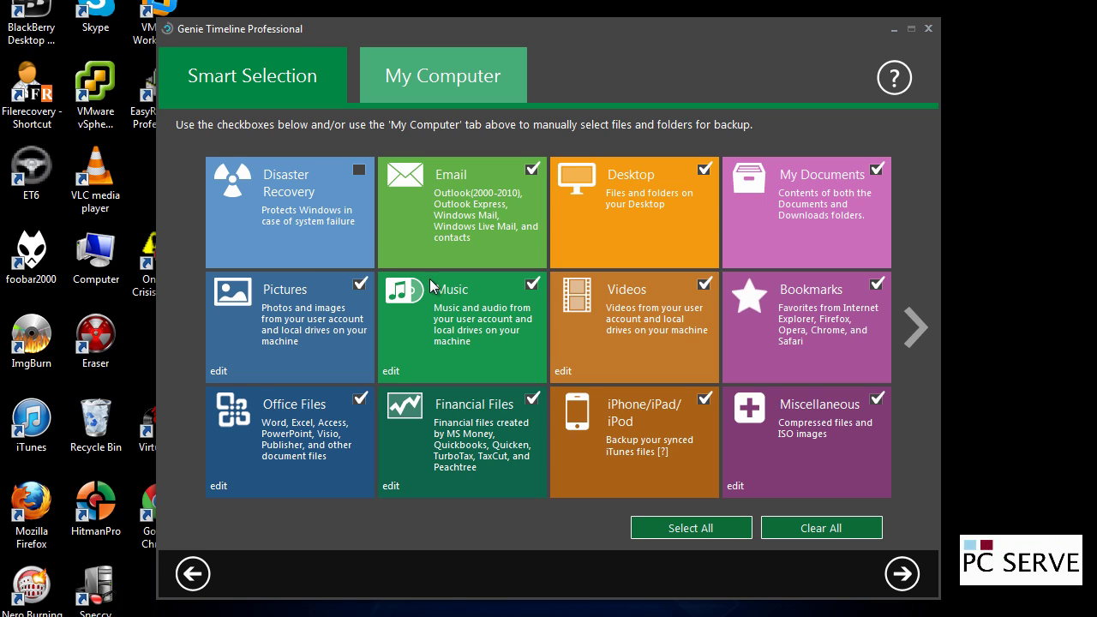
Leave Disaster Recovery unticked and add the eBooks and PDF category from the next tiles
click(359, 176)
click(361, 174)
click(914, 330)
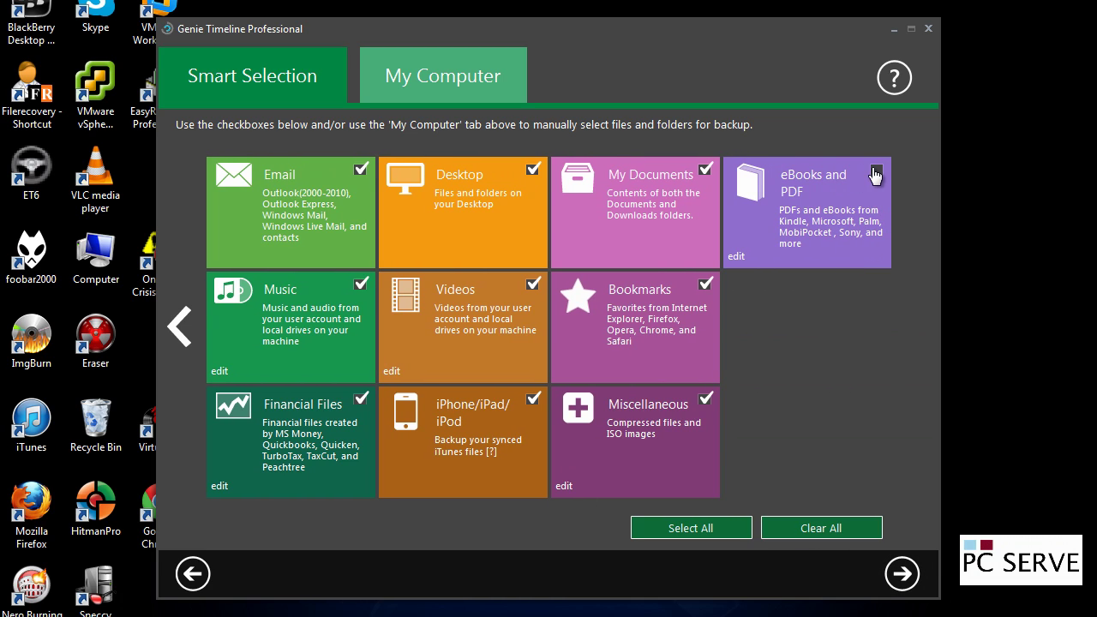
click(874, 172)
Accept the backup options without compression or encryption and start the first backup
click(901, 574)
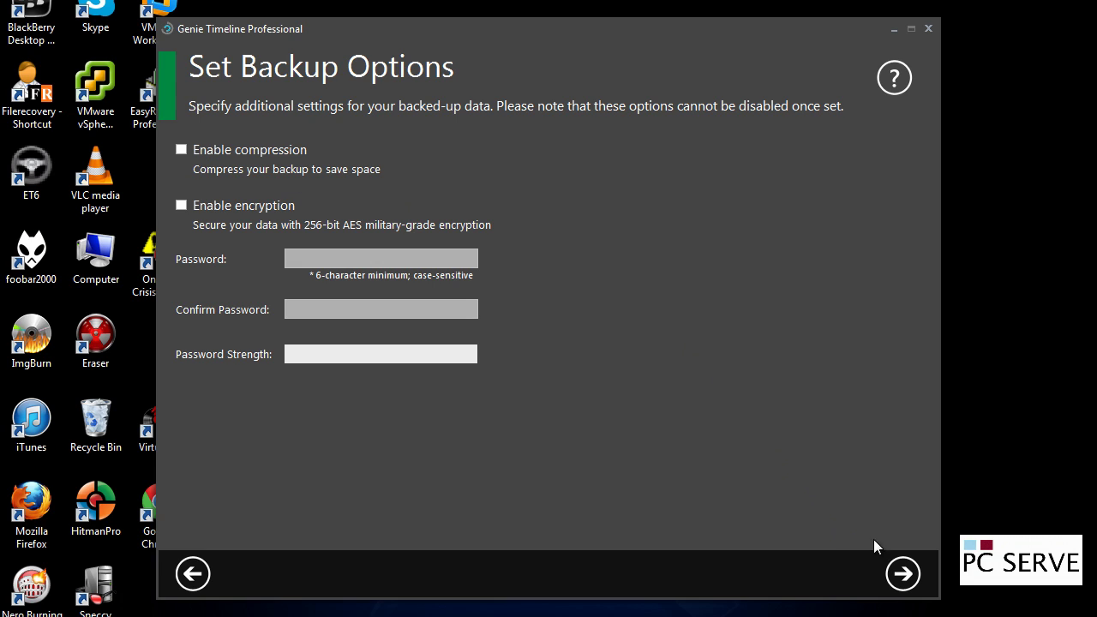
click(902, 573)
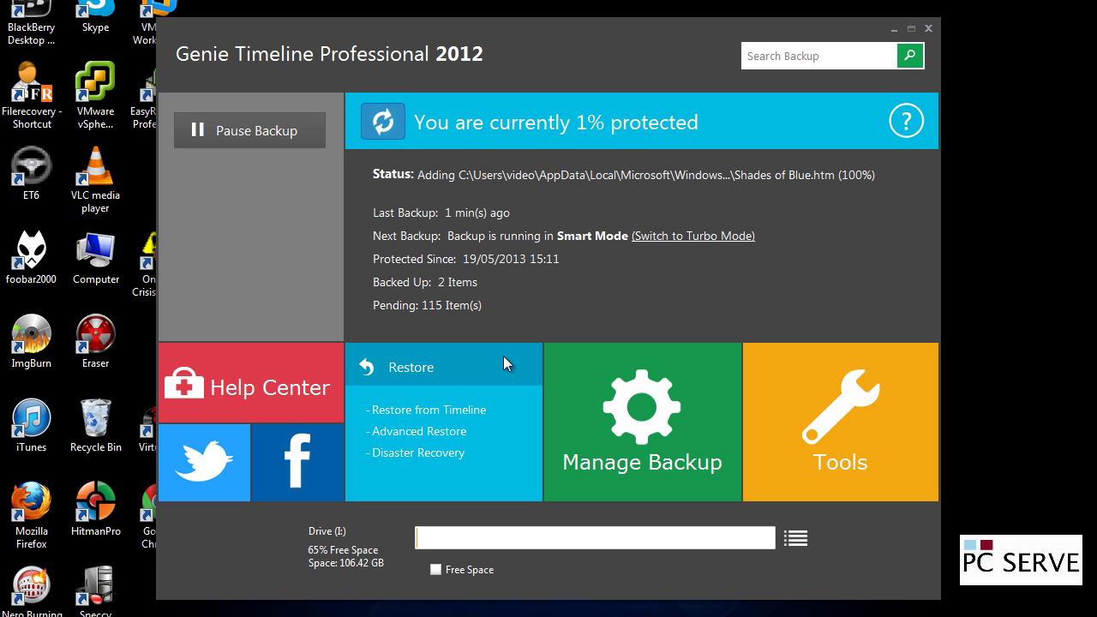
Let the Turbo Mode backup reach 49% protected with 55 items, checking Manage Backup and Tools options
mouse_move(622, 395)
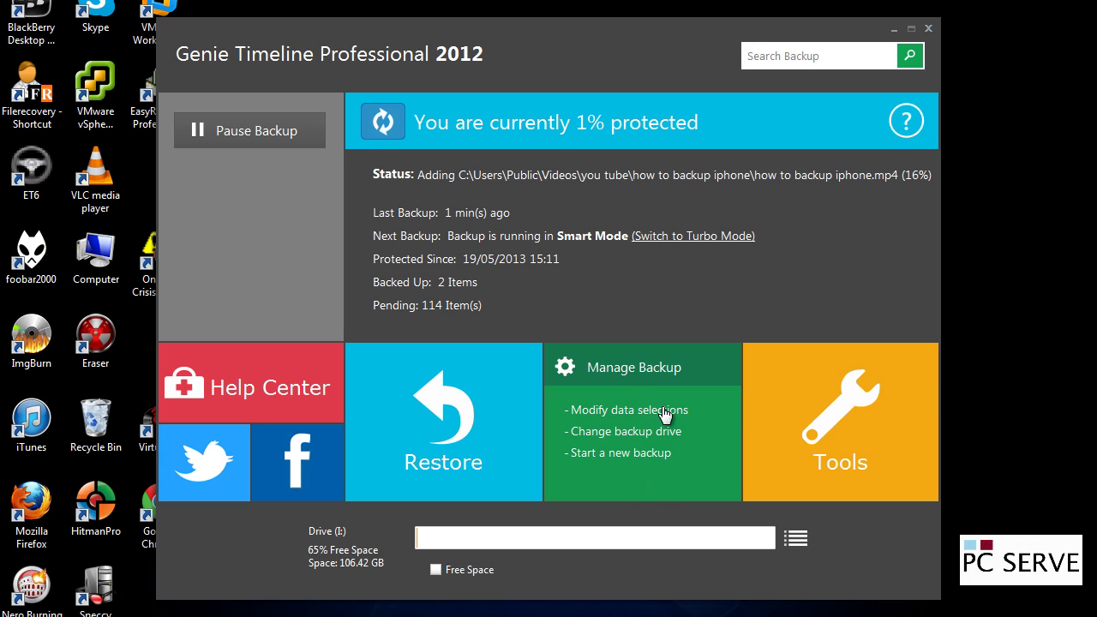
mouse_move(829, 444)
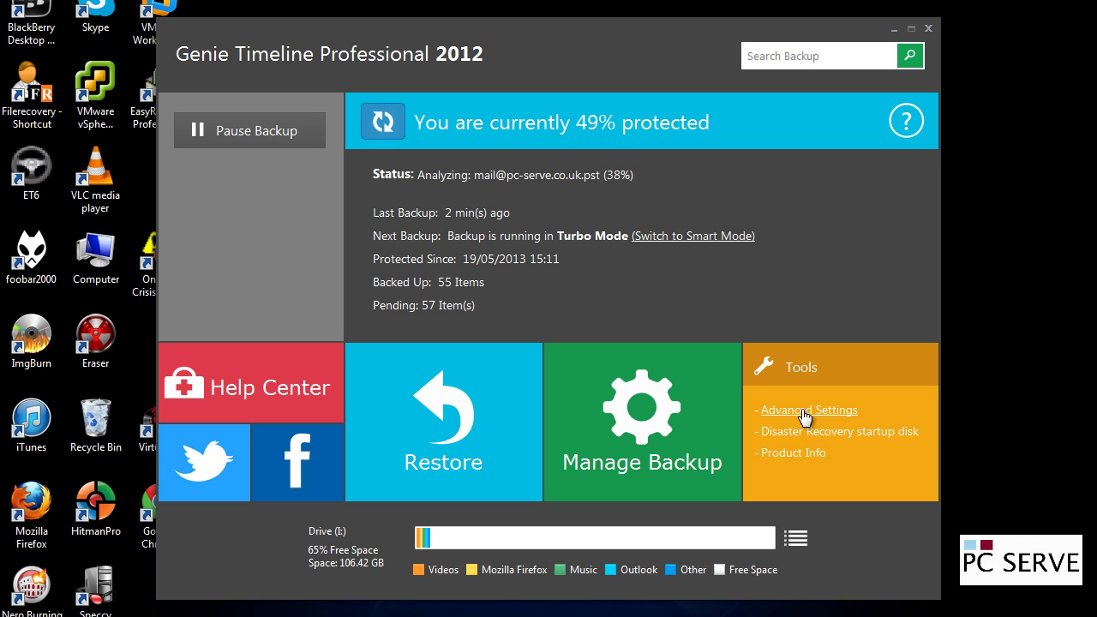
Open Advanced Settings from Tools to the Customize Backup page
click(805, 416)
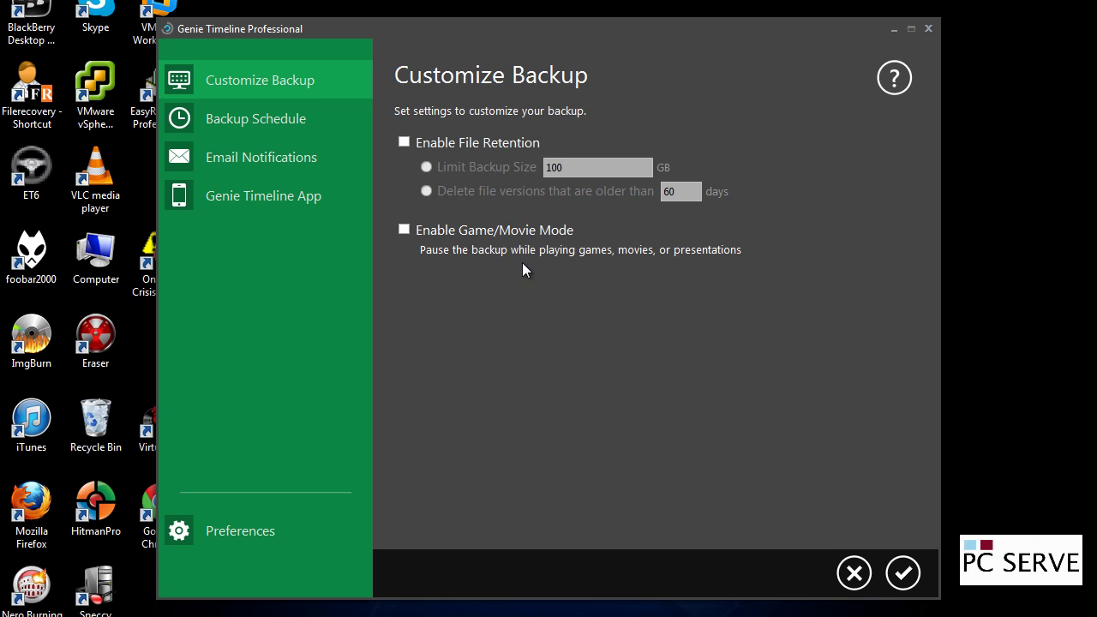
Show the Backup Schedule page and its Run every interval choices, currently 8 hrs
click(263, 127)
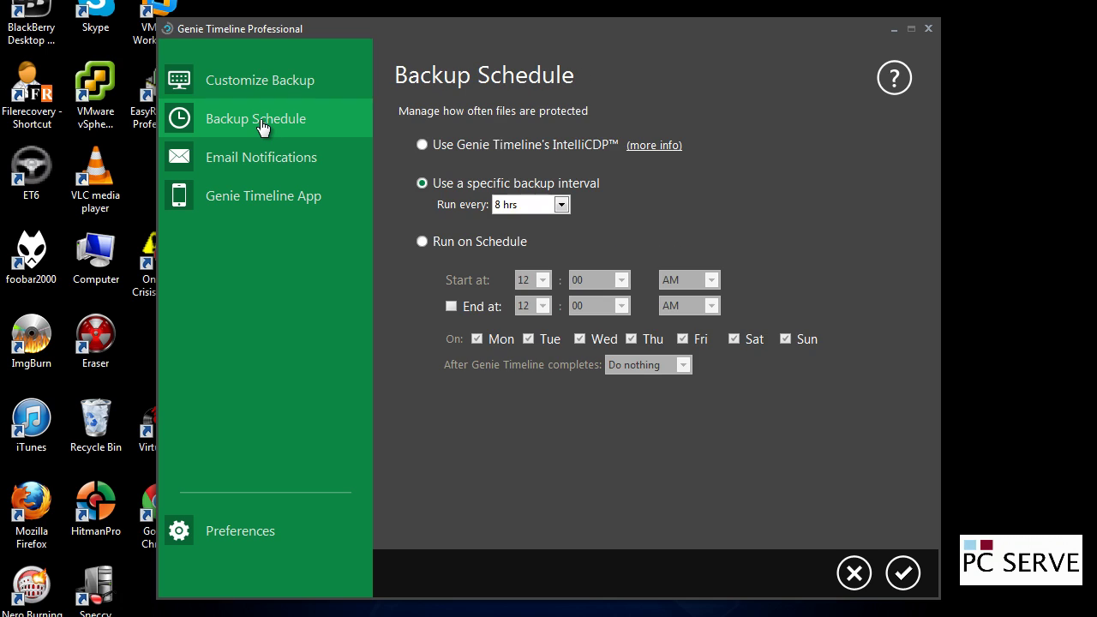
click(562, 204)
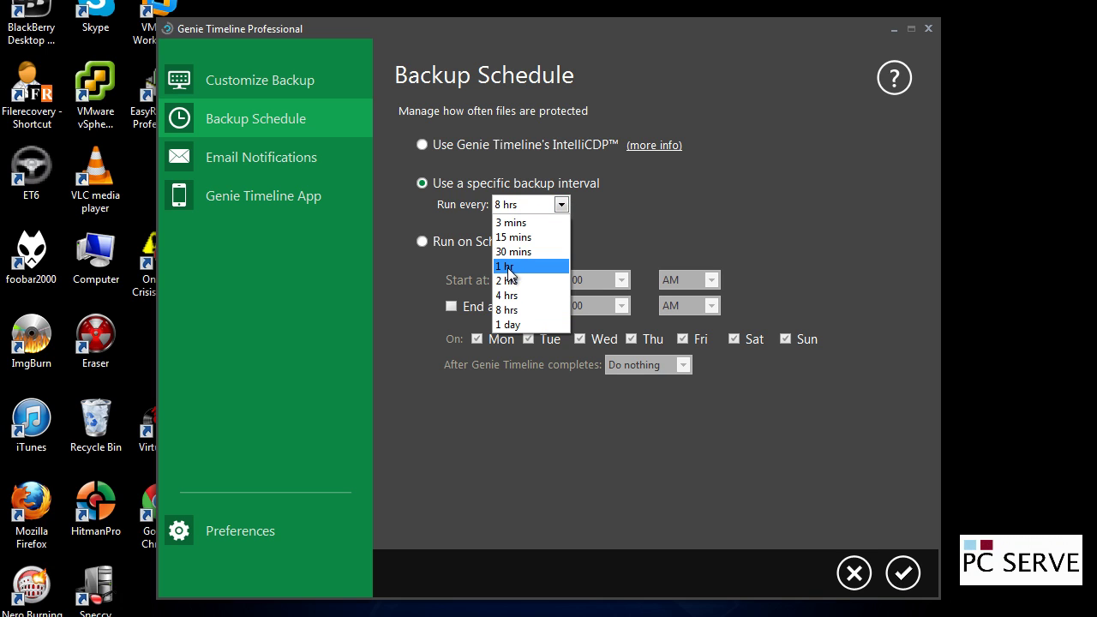
Keep the 8 hrs interval and show the Email Notifications page with status emails off
click(282, 166)
click(282, 166)
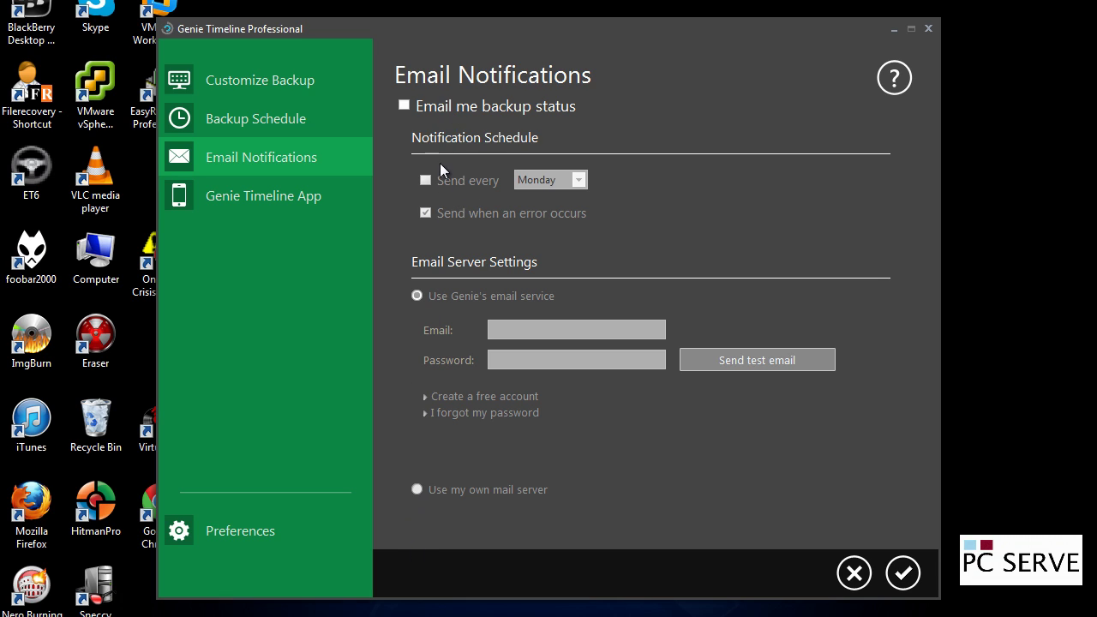
Show the Genie Timeline App settings with the mobile app left disabled
click(260, 198)
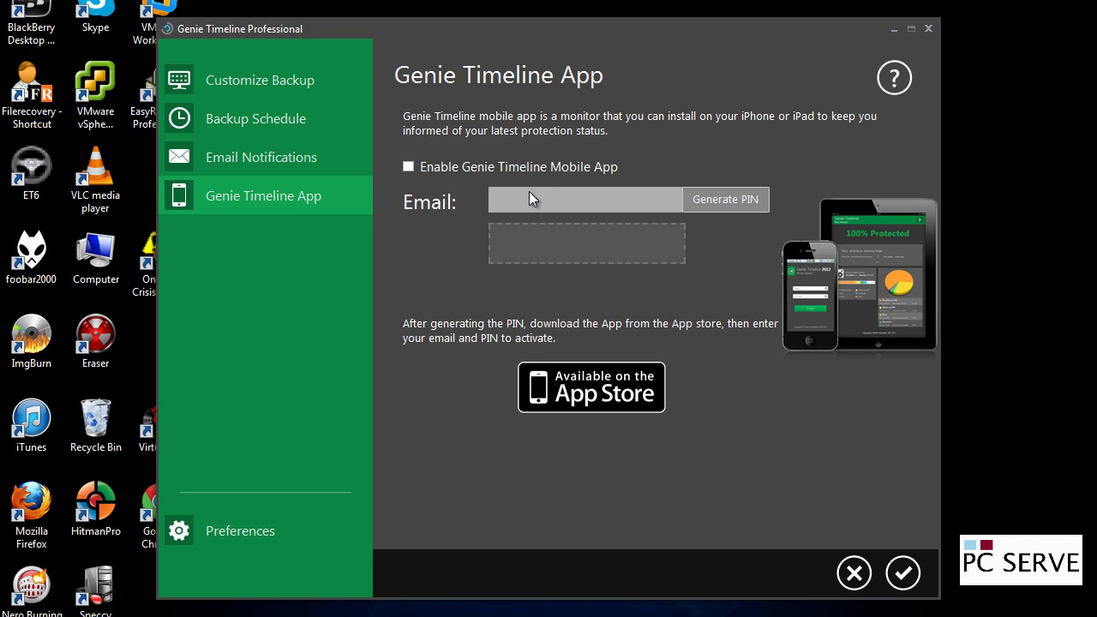
Review Windows Explorer Enhancement and Auto-Exclude preferences, then close Preferences and Customize Backup
click(267, 81)
click(196, 535)
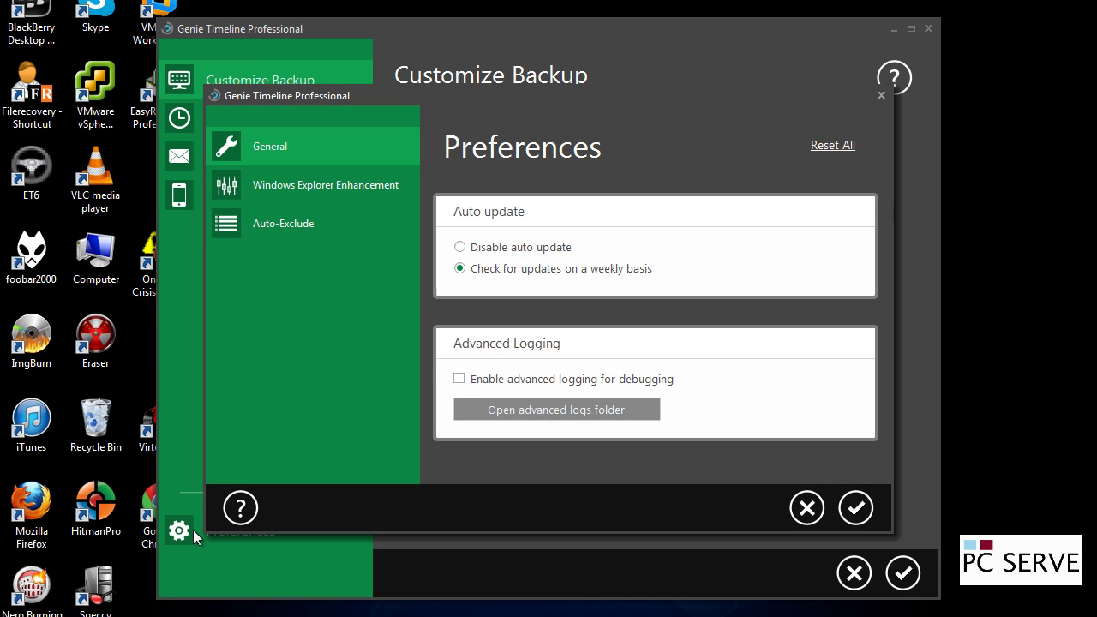
click(314, 189)
click(307, 230)
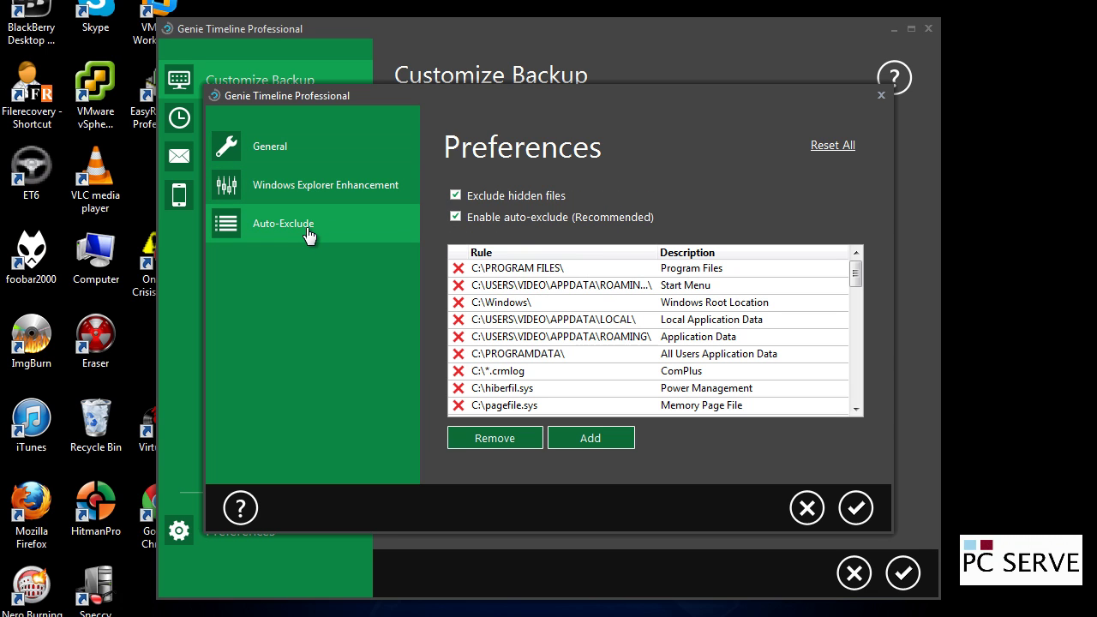
click(881, 96)
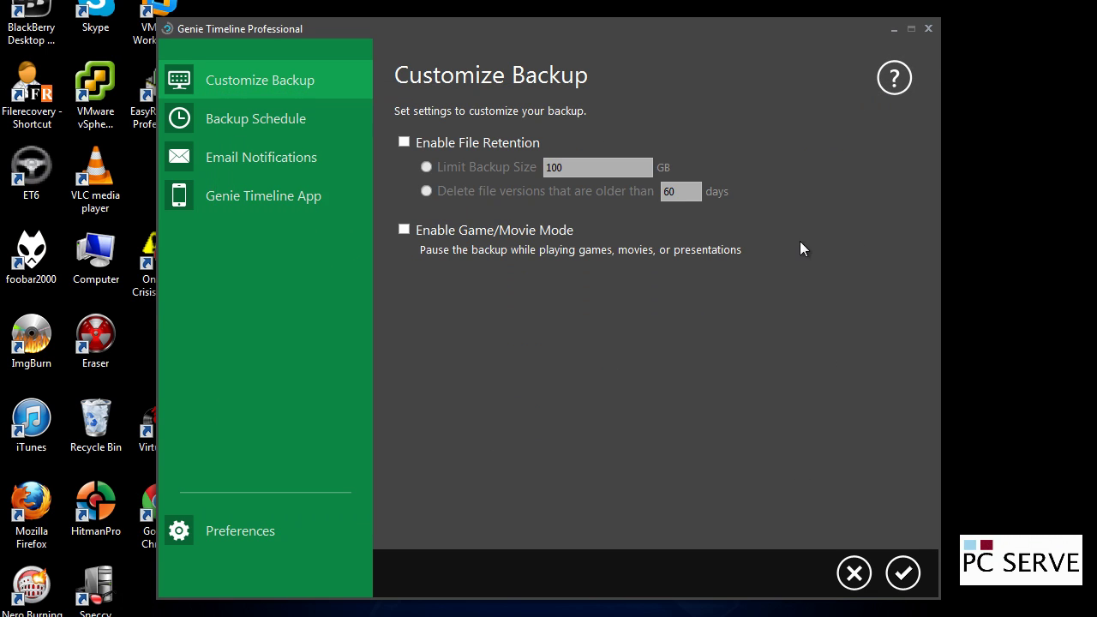
click(853, 572)
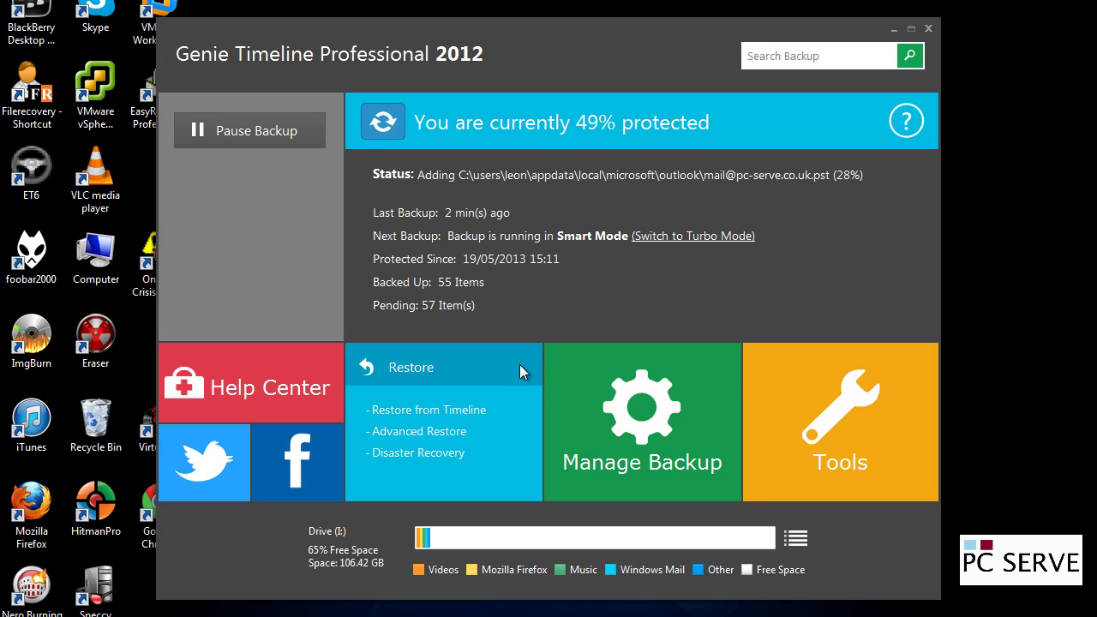
mouse_move(432, 440)
click(418, 414)
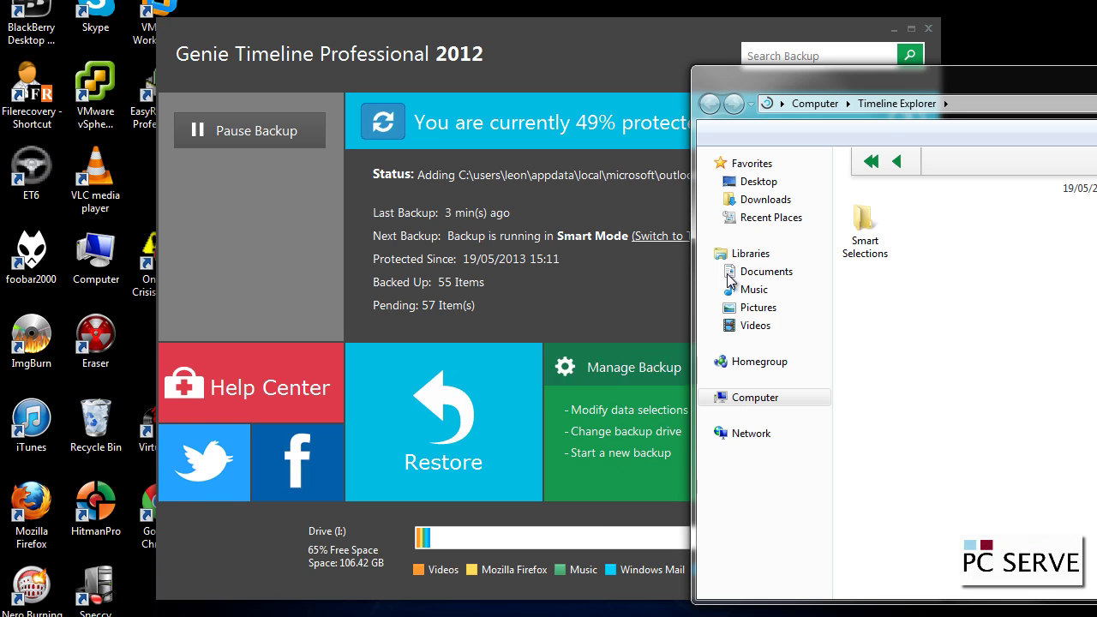
drag(873, 69, 505, 39)
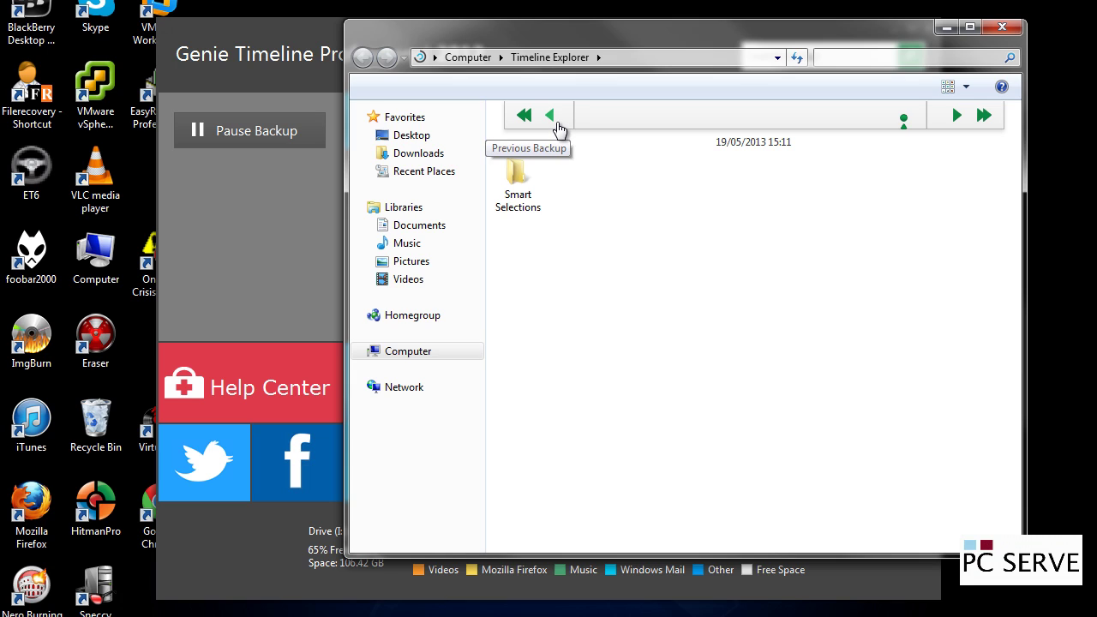
double_click(525, 175)
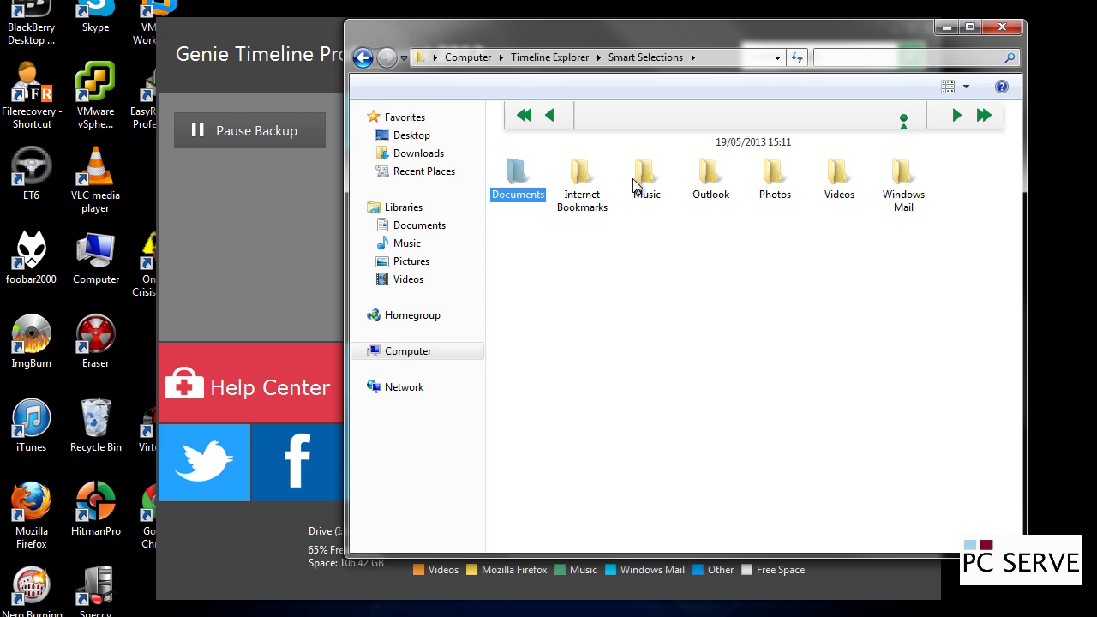
click(835, 179)
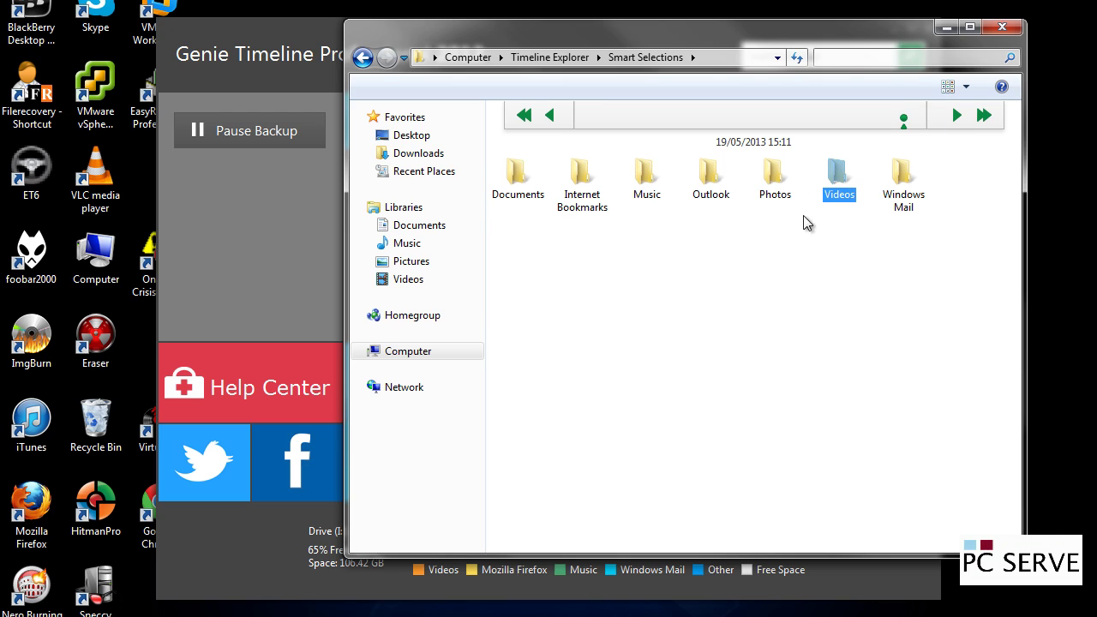
click(1002, 26)
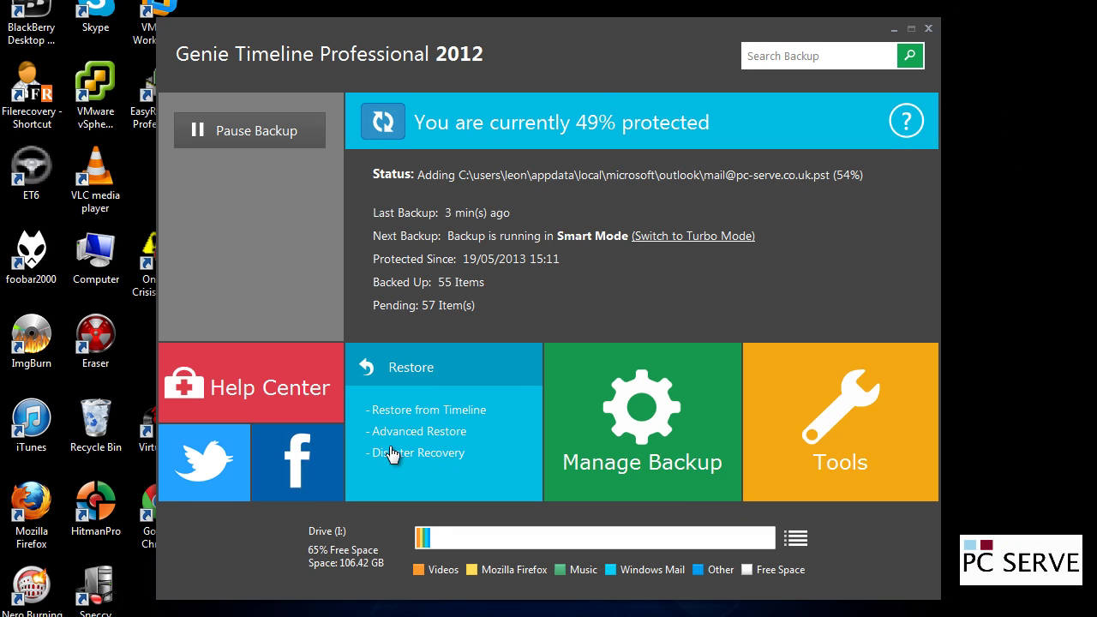
click(439, 432)
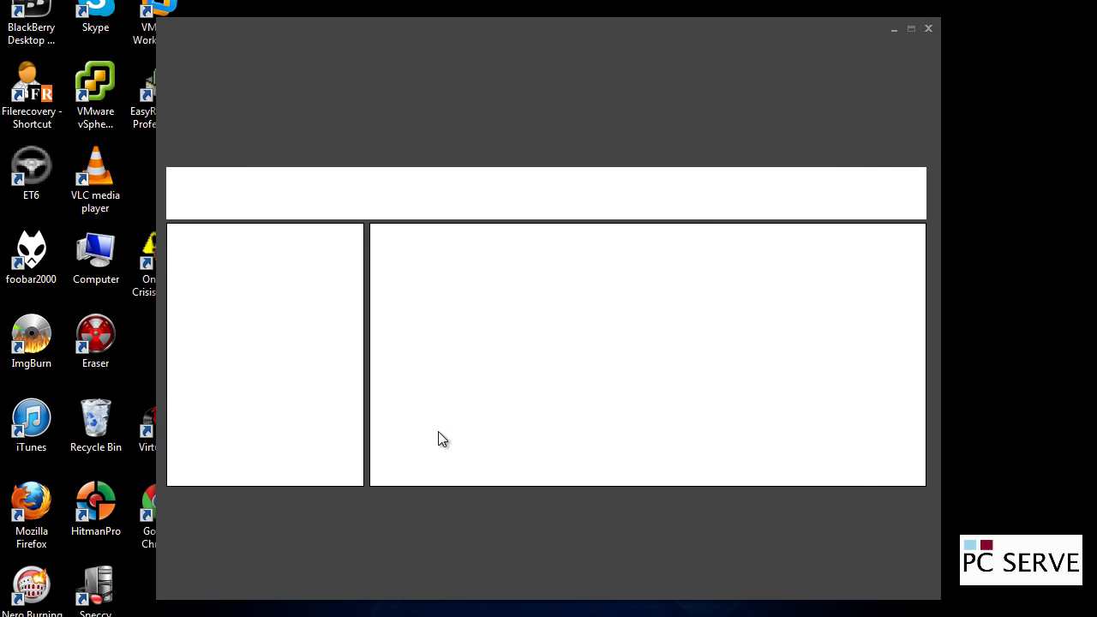
click(193, 247)
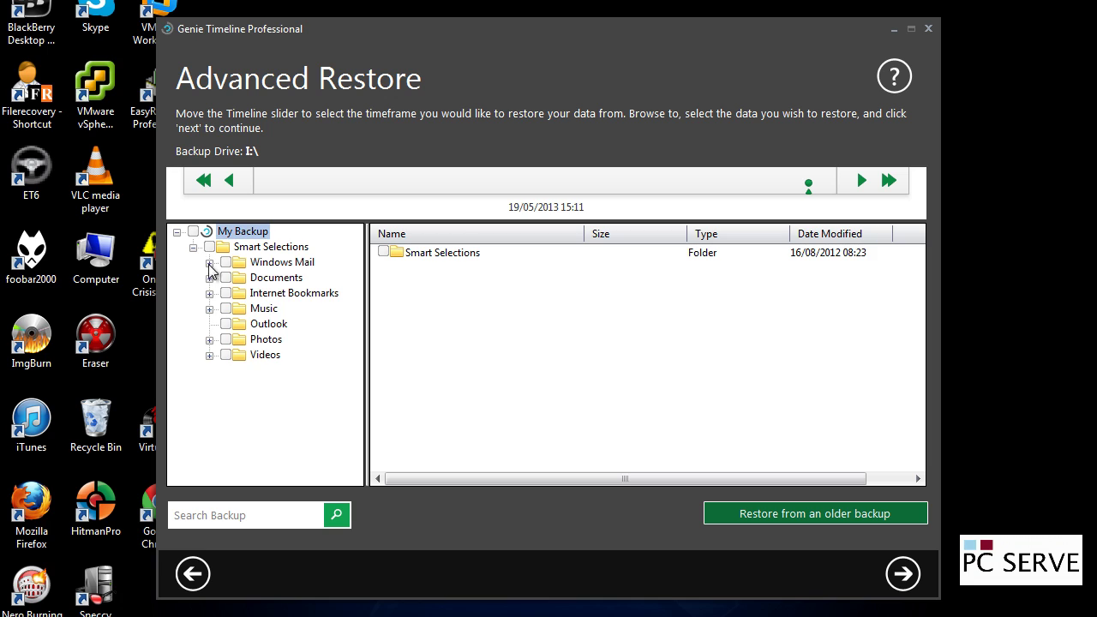
click(209, 278)
click(209, 309)
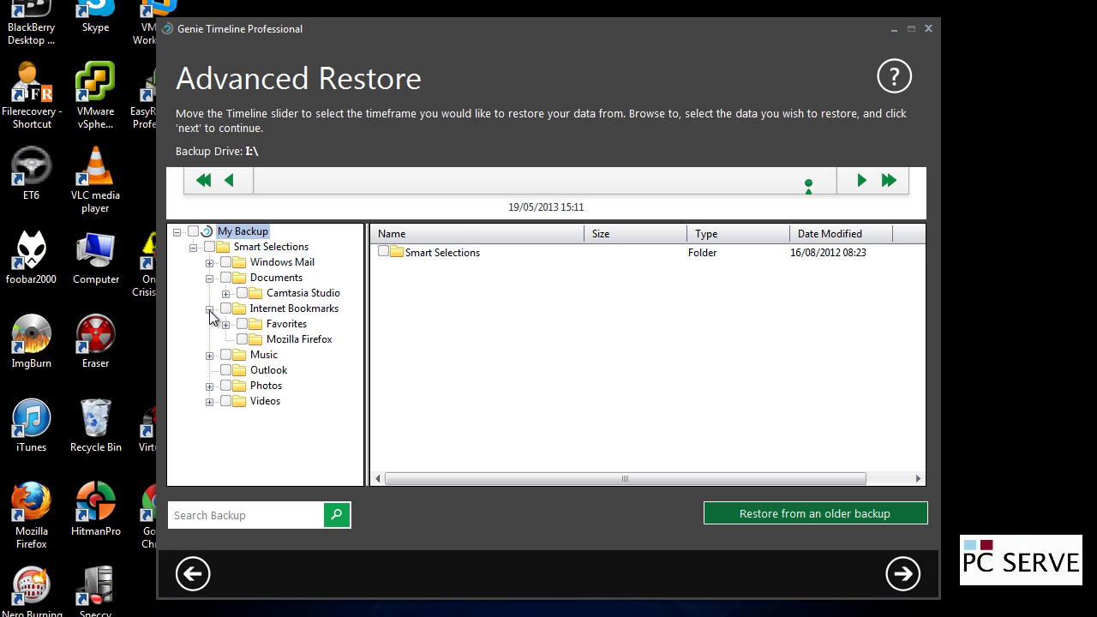
click(209, 354)
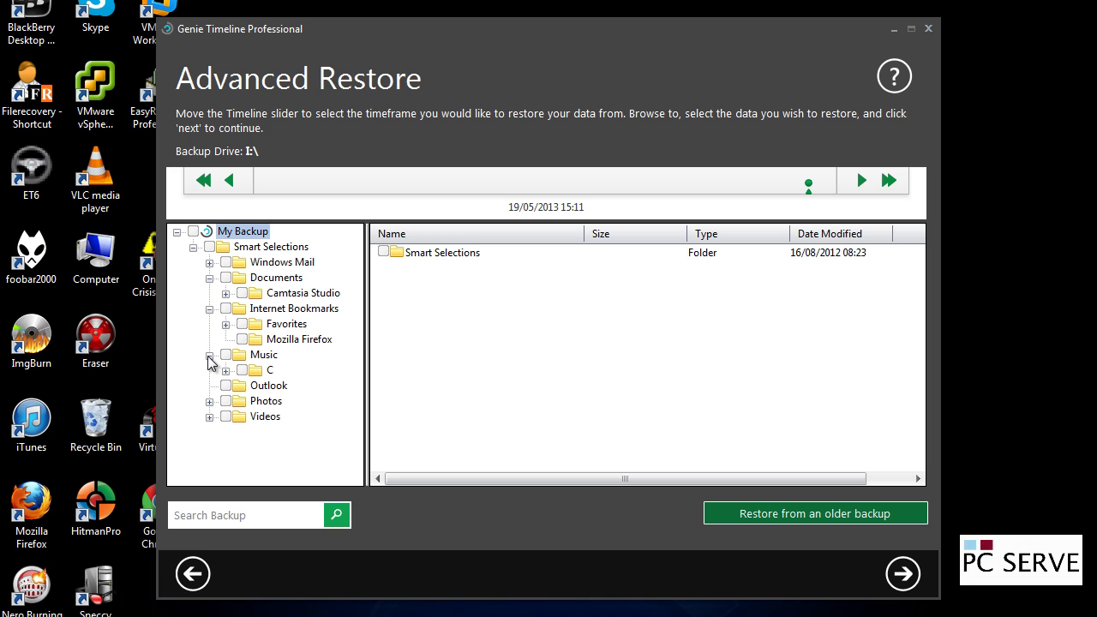
click(209, 401)
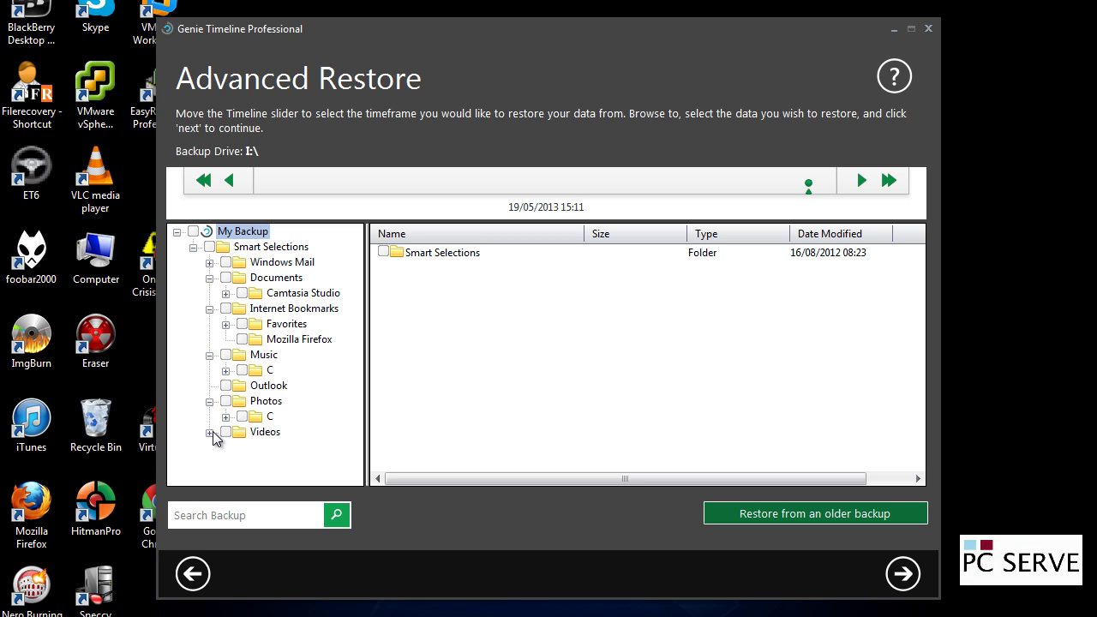
click(209, 262)
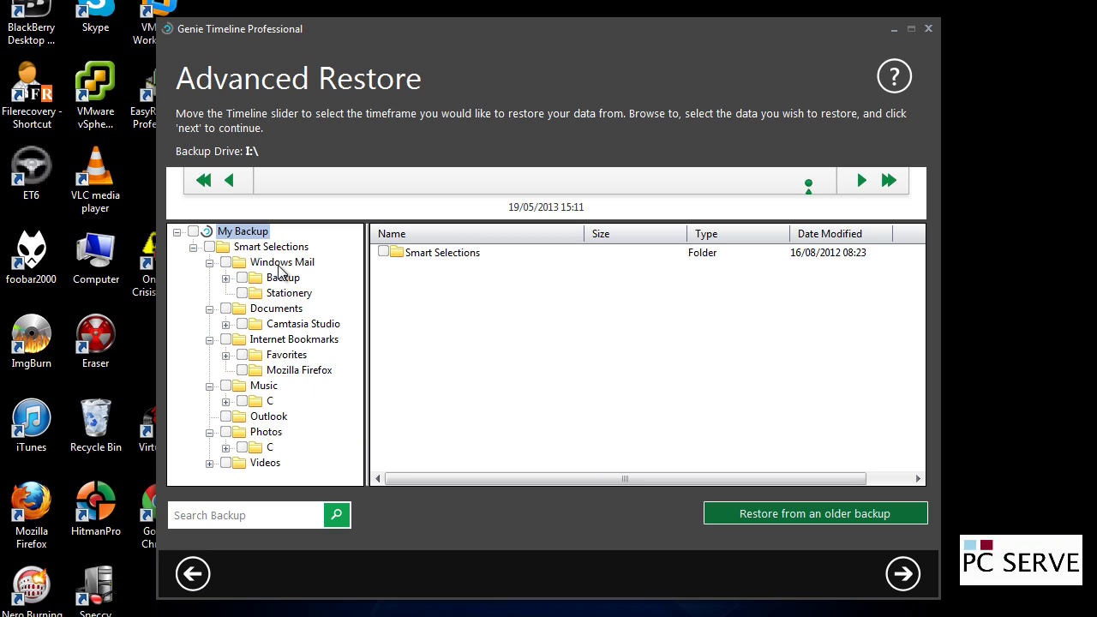
click(226, 262)
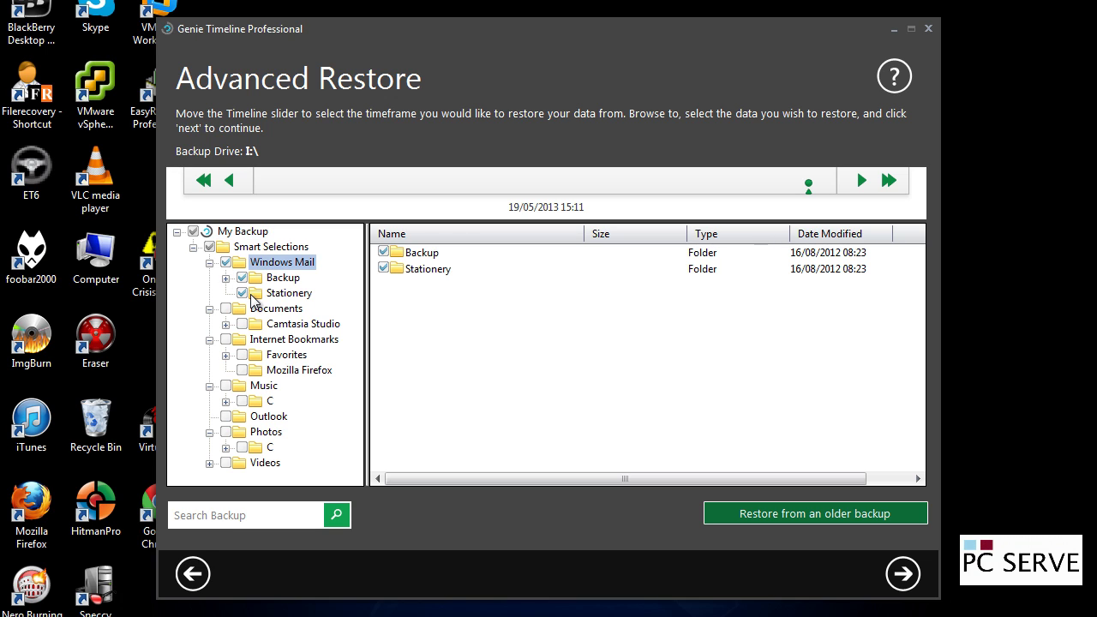
click(193, 572)
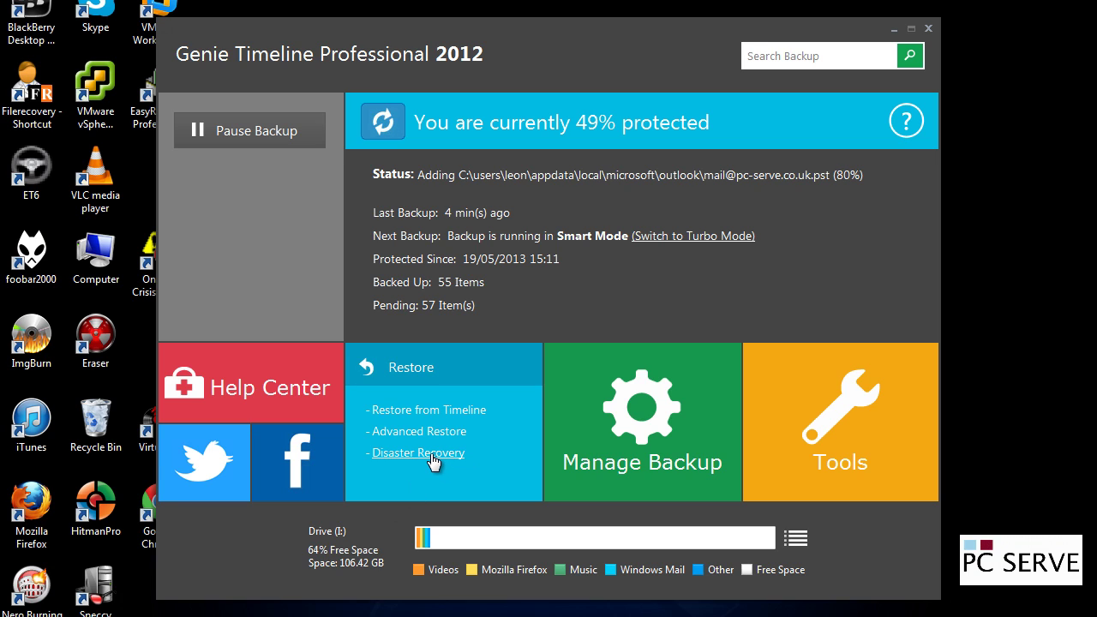
click(418, 452)
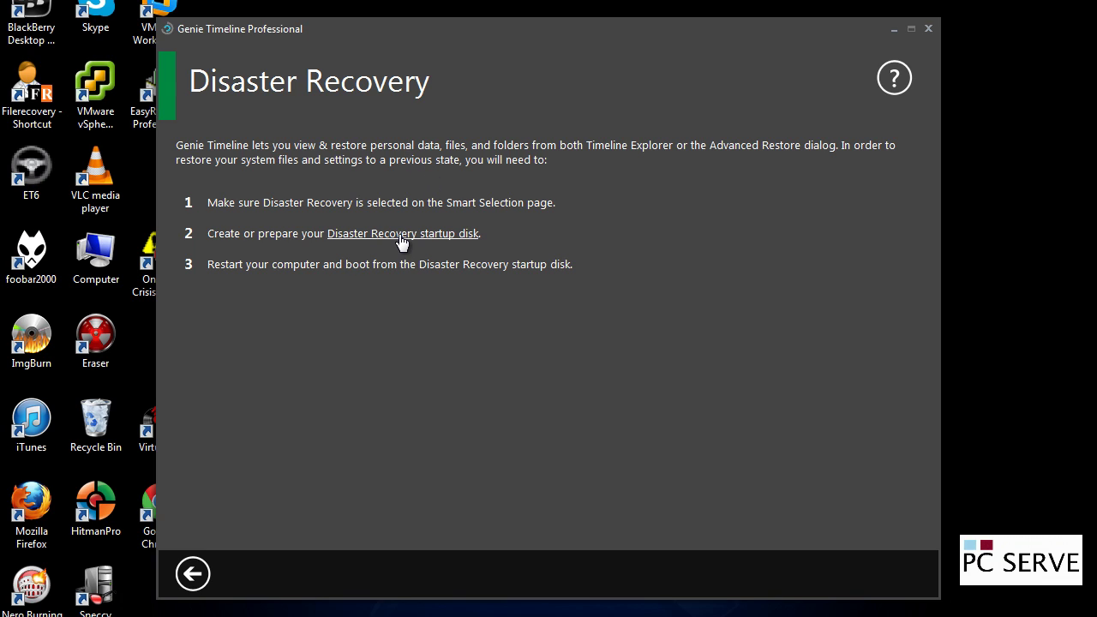
click(193, 573)
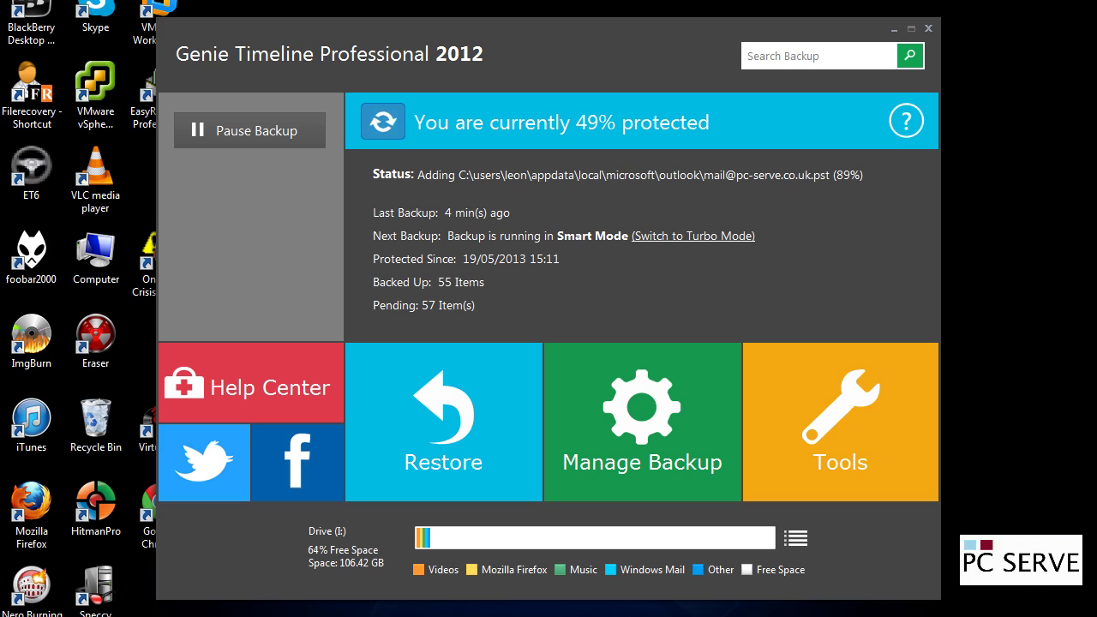
Switch the running backup to Turbo Mode from the dashboard's Next Backup link
mouse_move(917, 578)
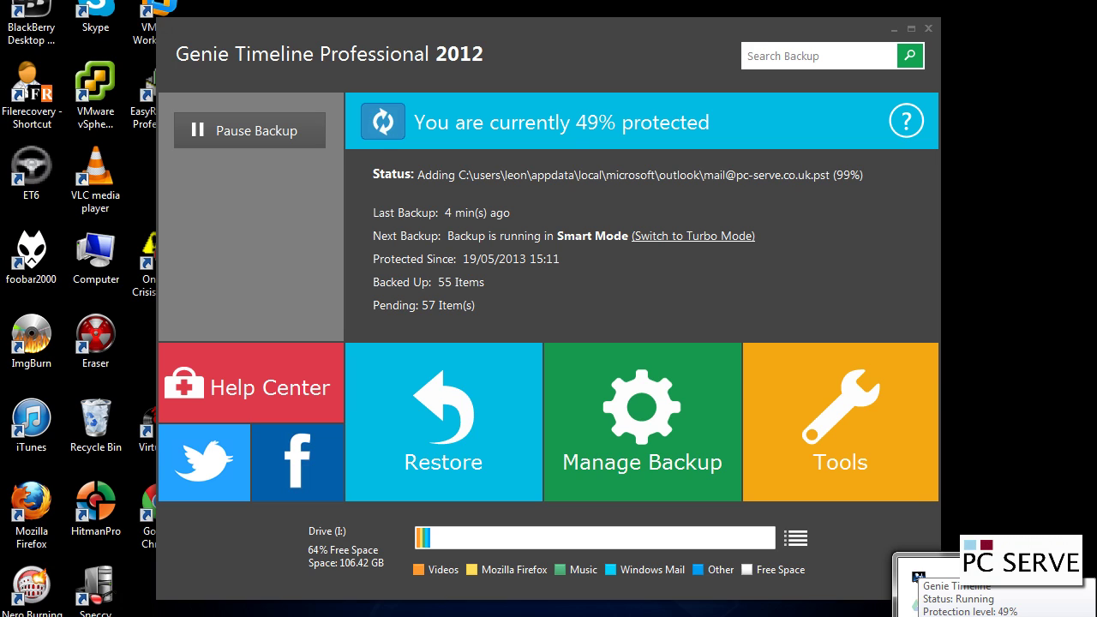
click(691, 237)
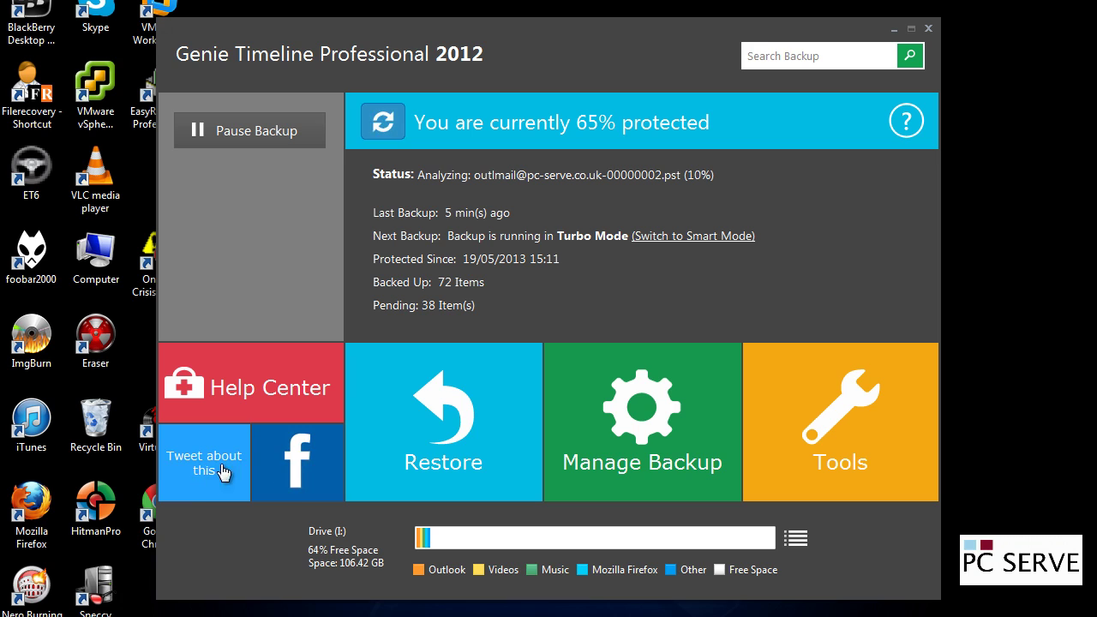
mouse_move(565, 463)
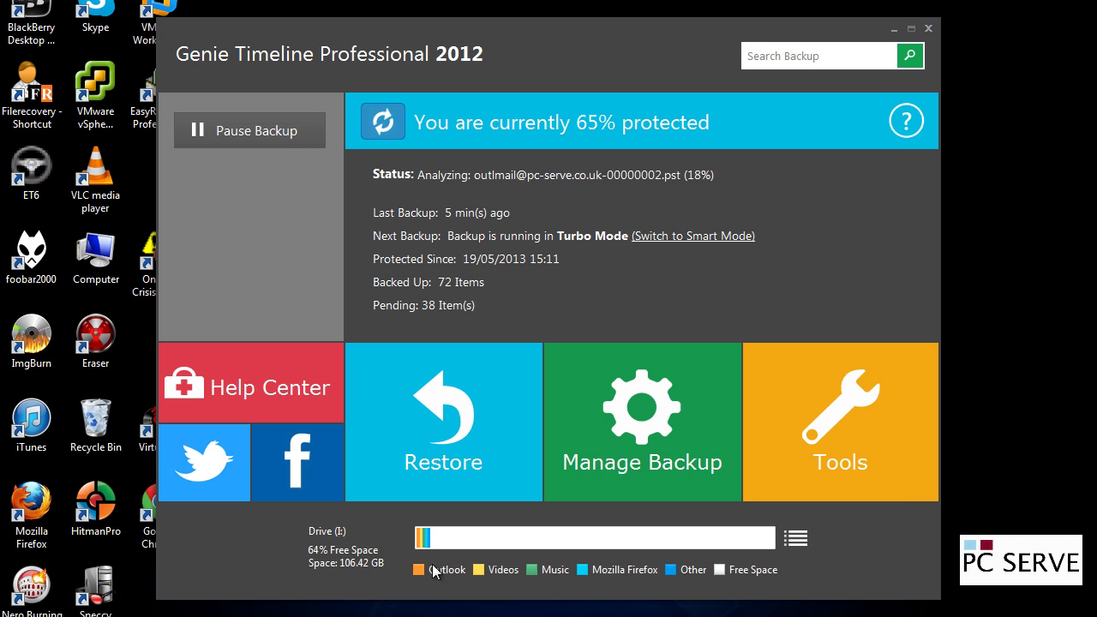
click(797, 539)
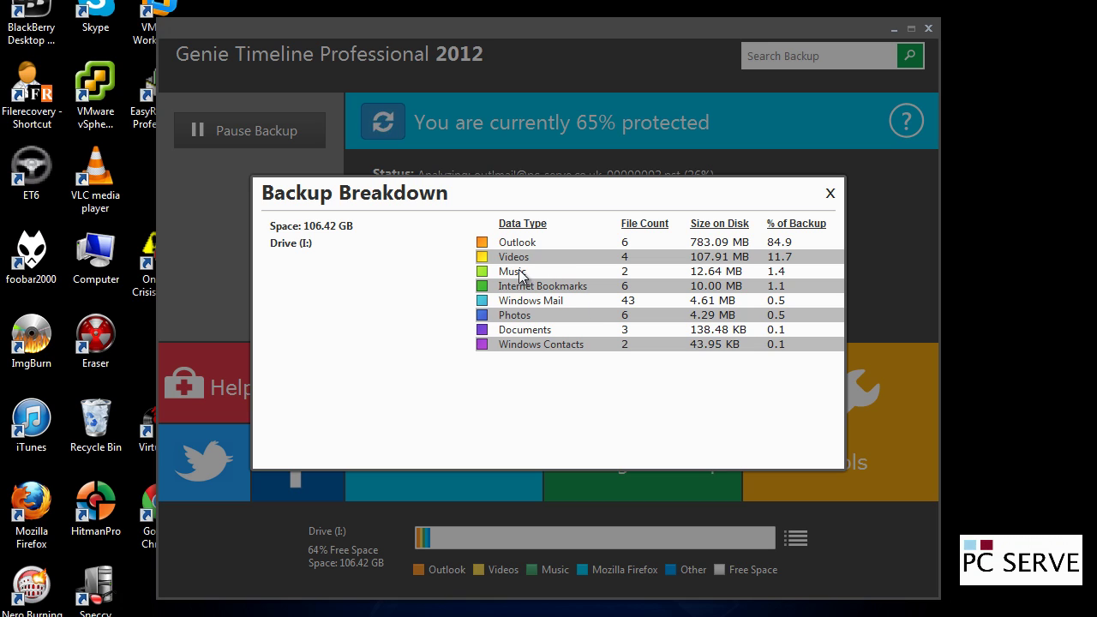
click(829, 194)
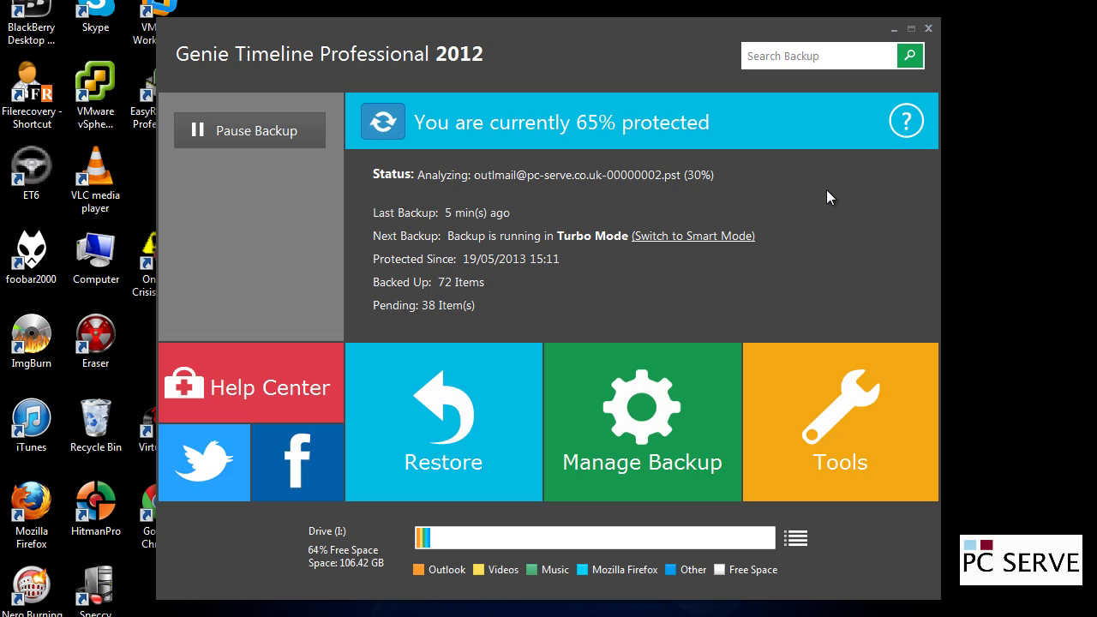